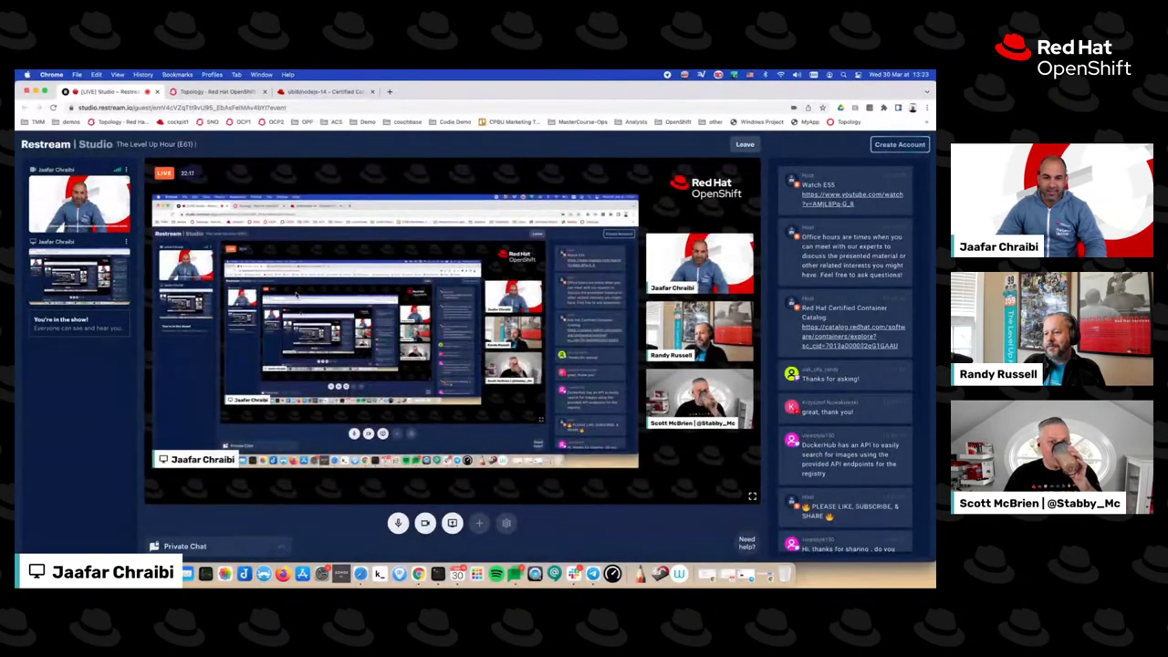
- Bring up the OpenShift topology without a selected workload and move the Restream studio tab out of the browser window
left_click(215, 92)
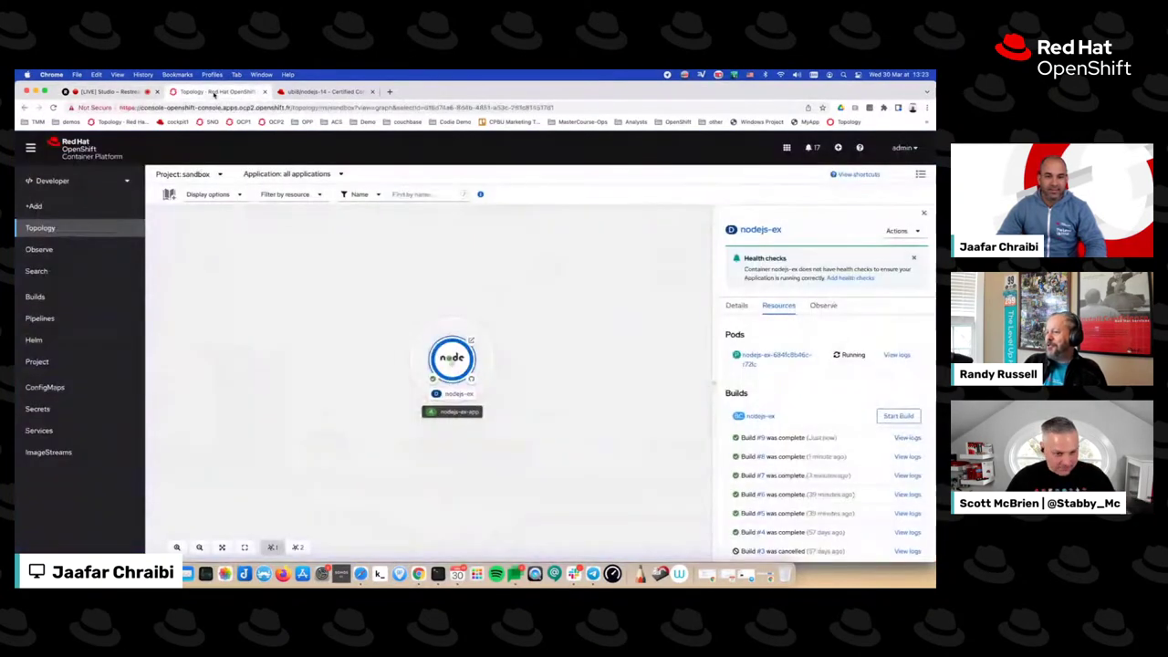
left_click(304, 242)
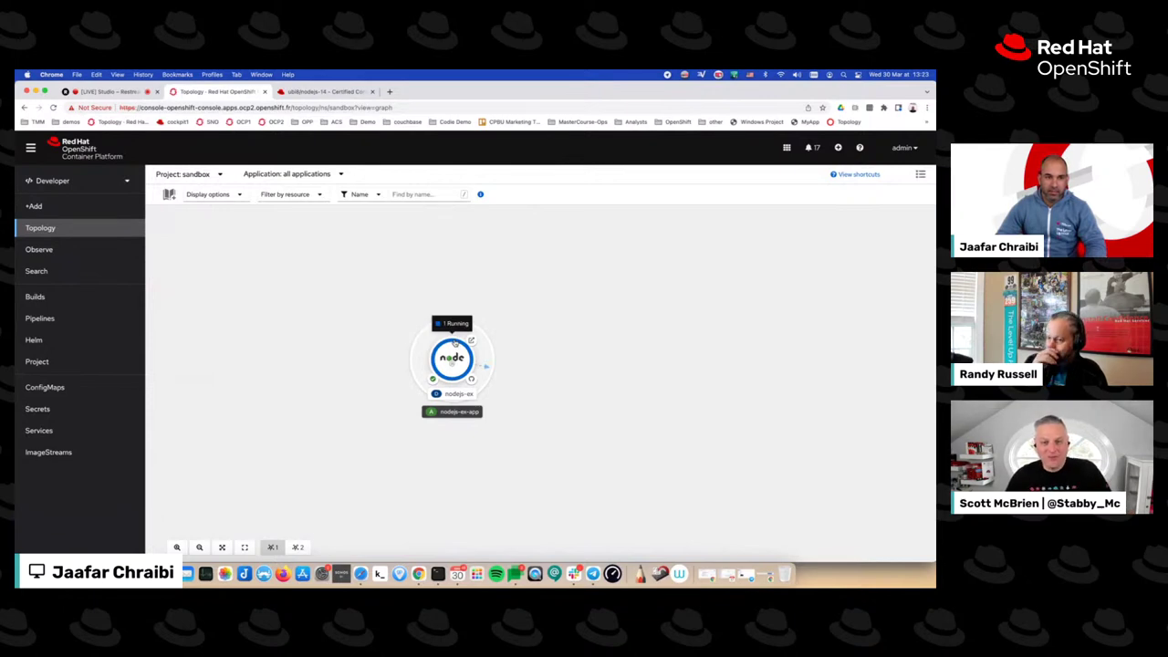
left_click(103, 92)
left_click_drag(103, 92, 103, 71)
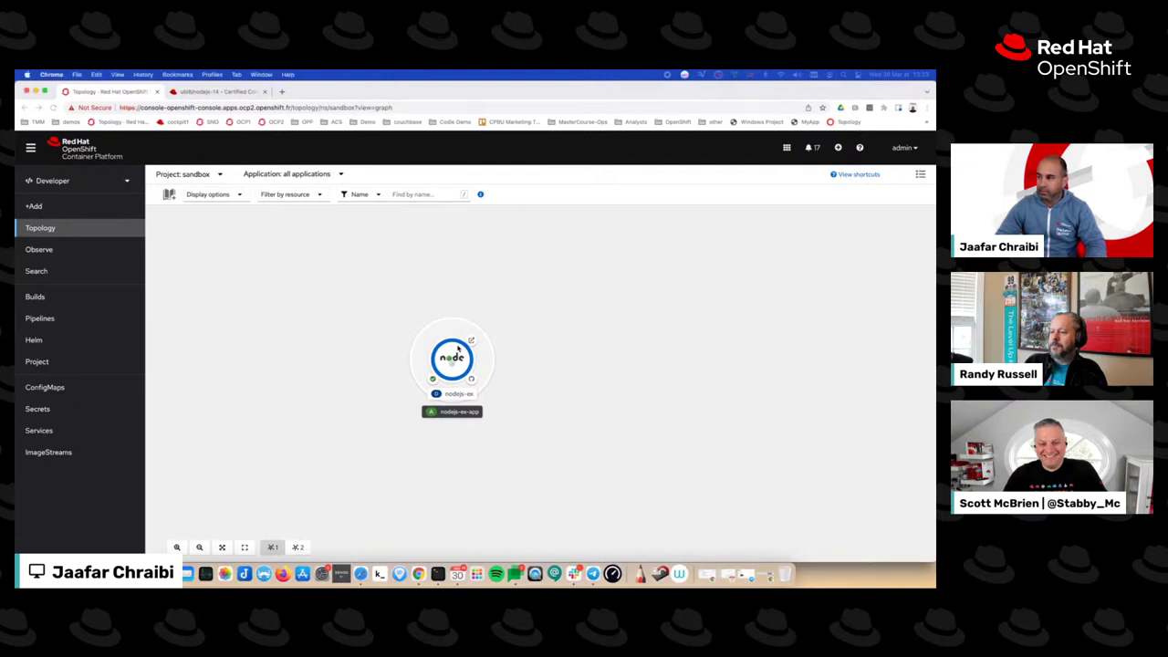
- Open the nodejs-ex application's build config from the topology and follow it to the nodejs:14-ubi8 builder image stream tag
left_click(458, 351)
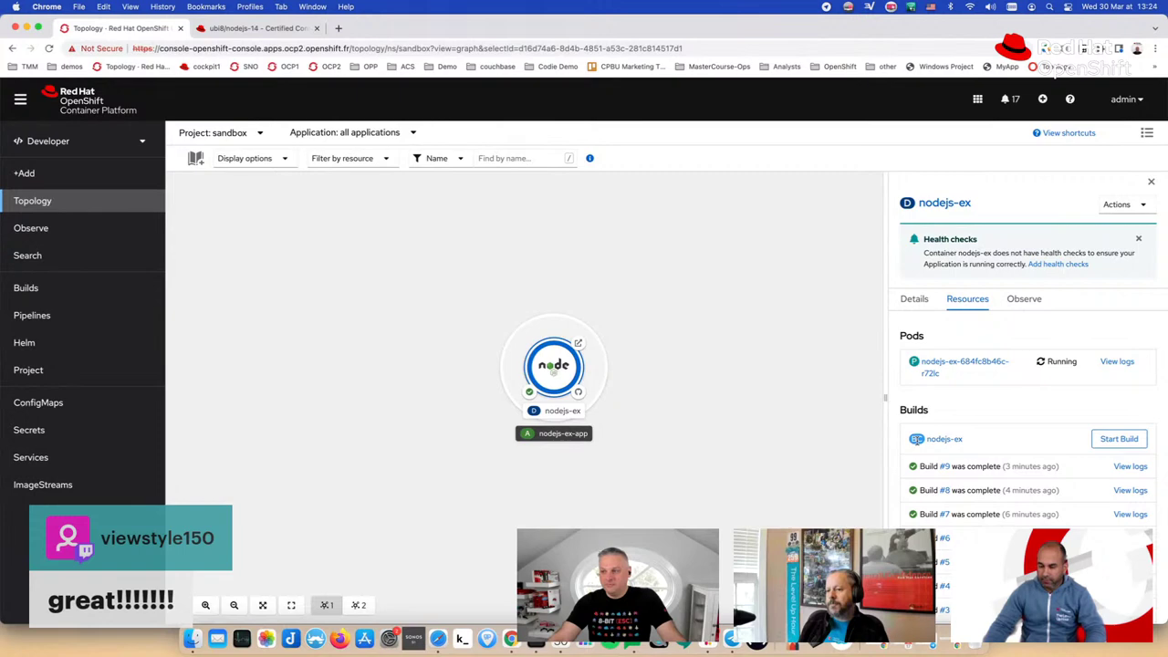
left_click(939, 441)
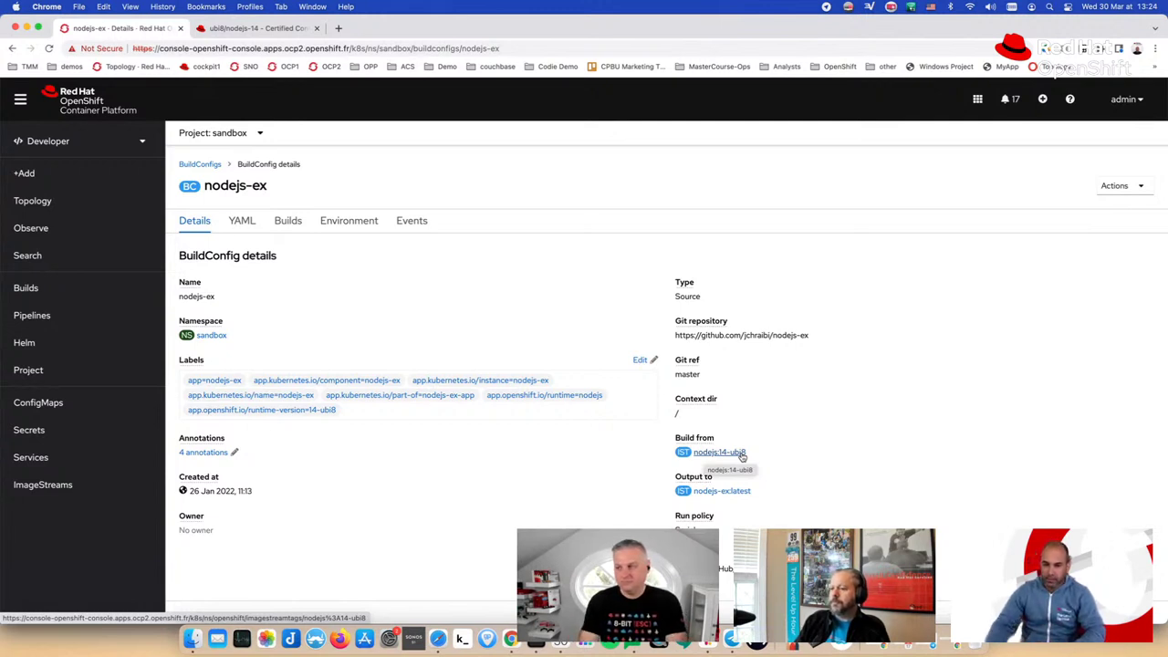
left_click(718, 451)
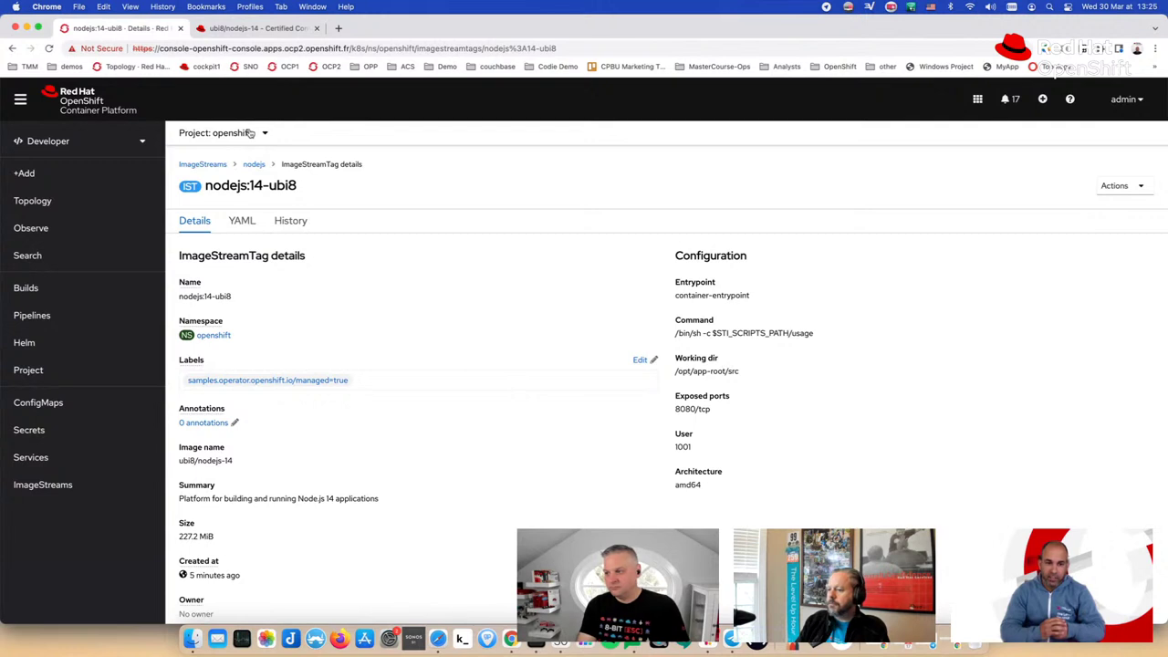
- Review the import history and the details of the nodejs:14-ubi8 image stream tag
left_click(290, 228)
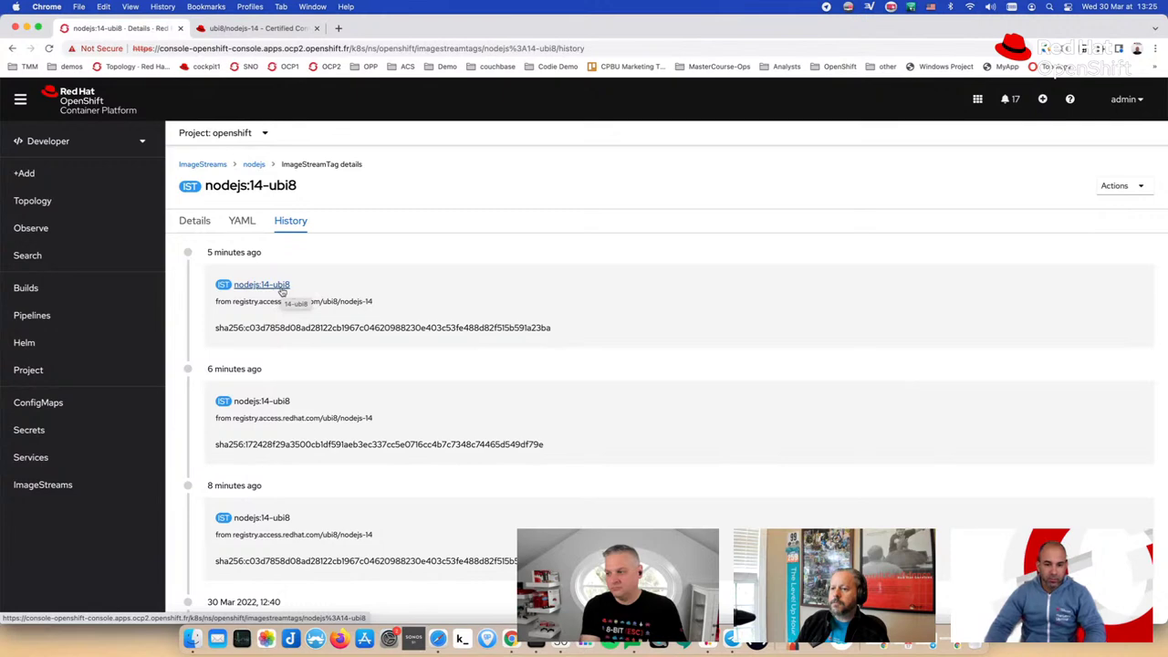
scroll(404, 287, "down", 2)
scroll(404, 285, "up", 2)
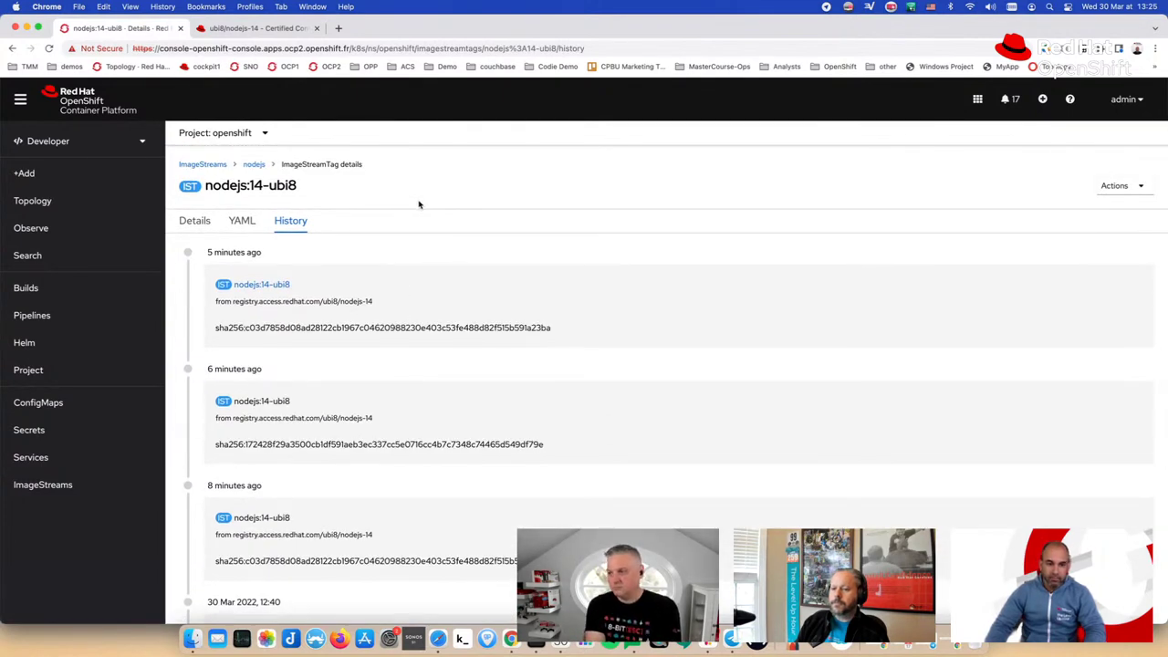
left_click(194, 221)
scroll(404, 283, "down", 3)
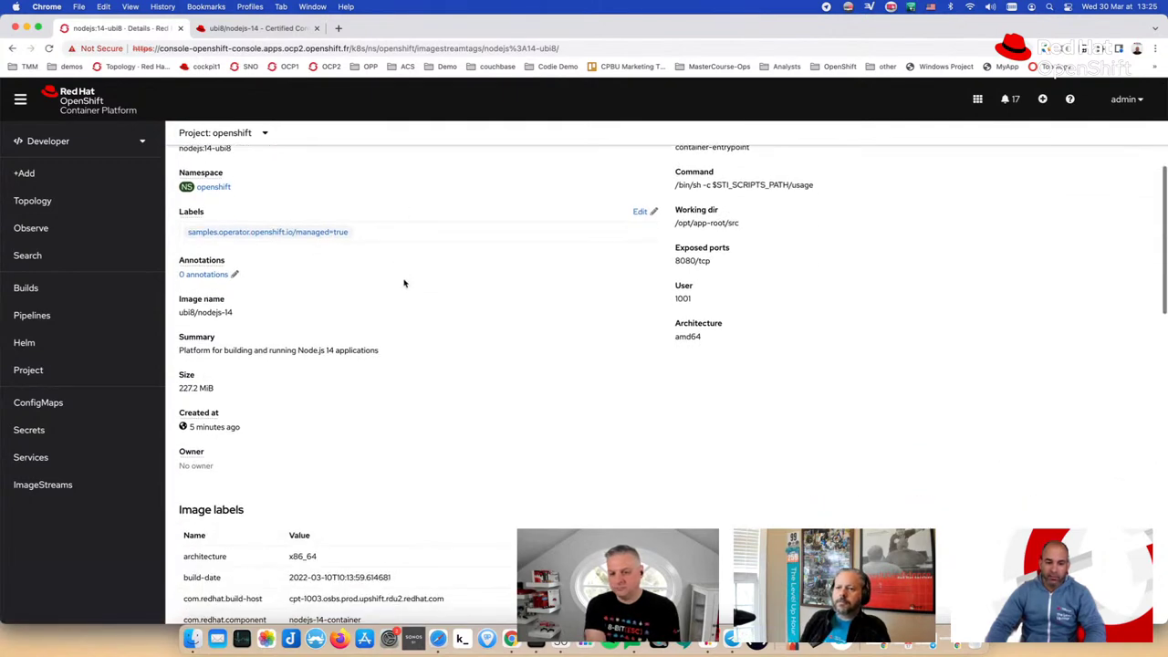
scroll(404, 283, "up", 3)
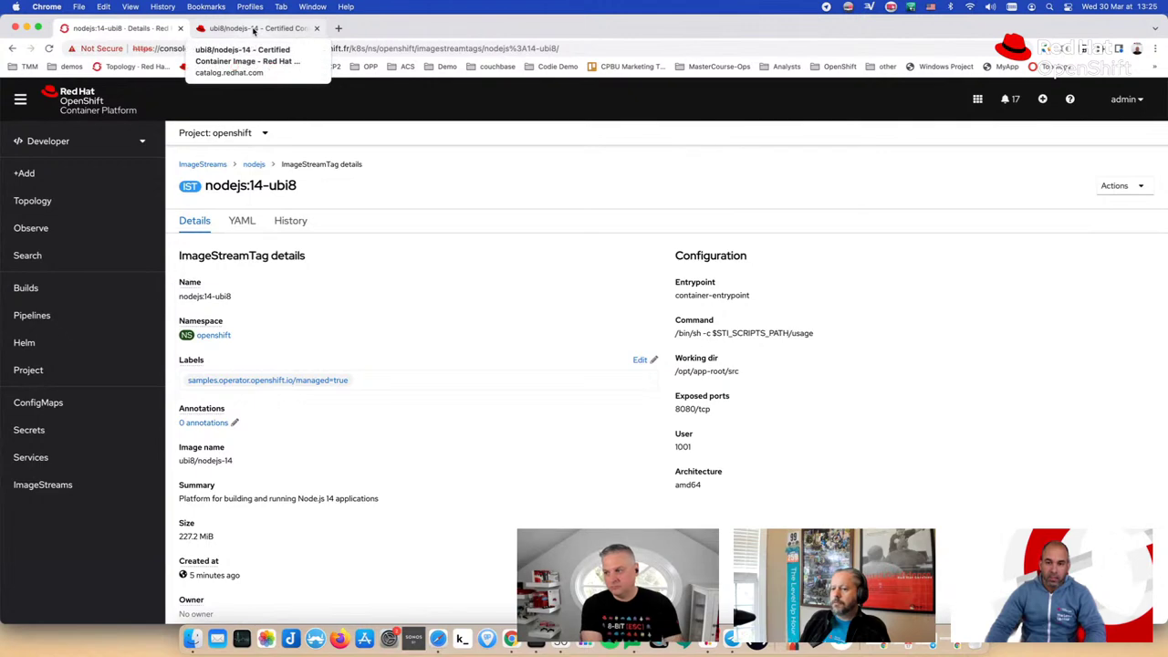
- Check the Node.js 14 image tags in the Red Hat Ecosystem Catalog and open the recommended version 1-63.1647451870
left_click(254, 28)
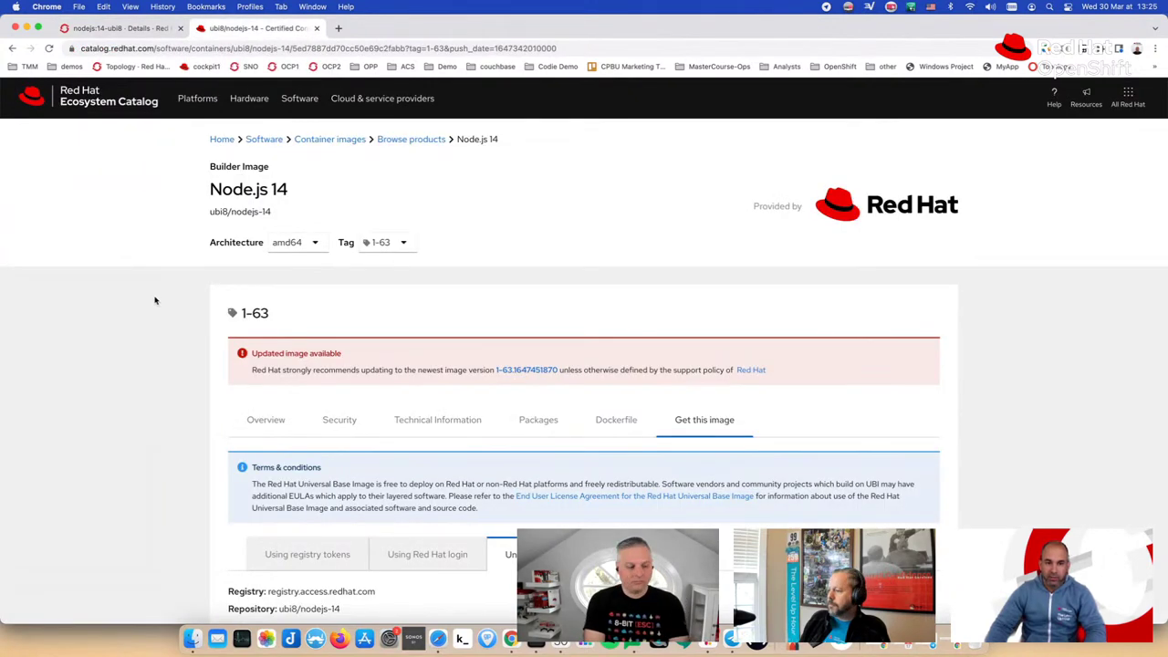
left_click(402, 244)
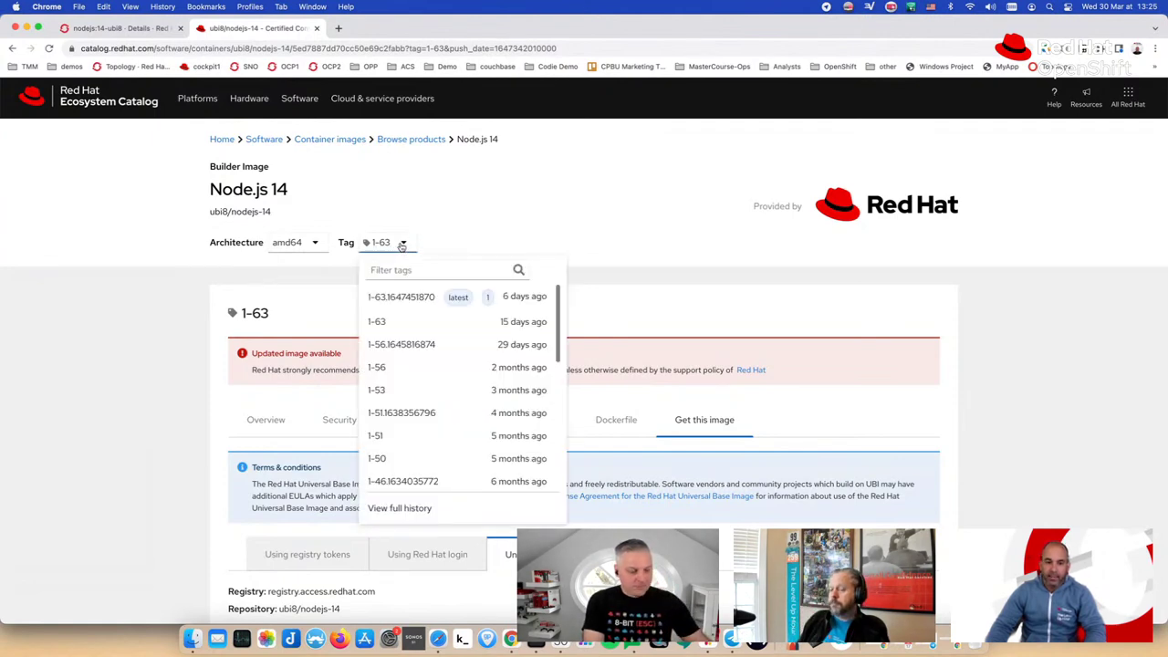
left_click(403, 244)
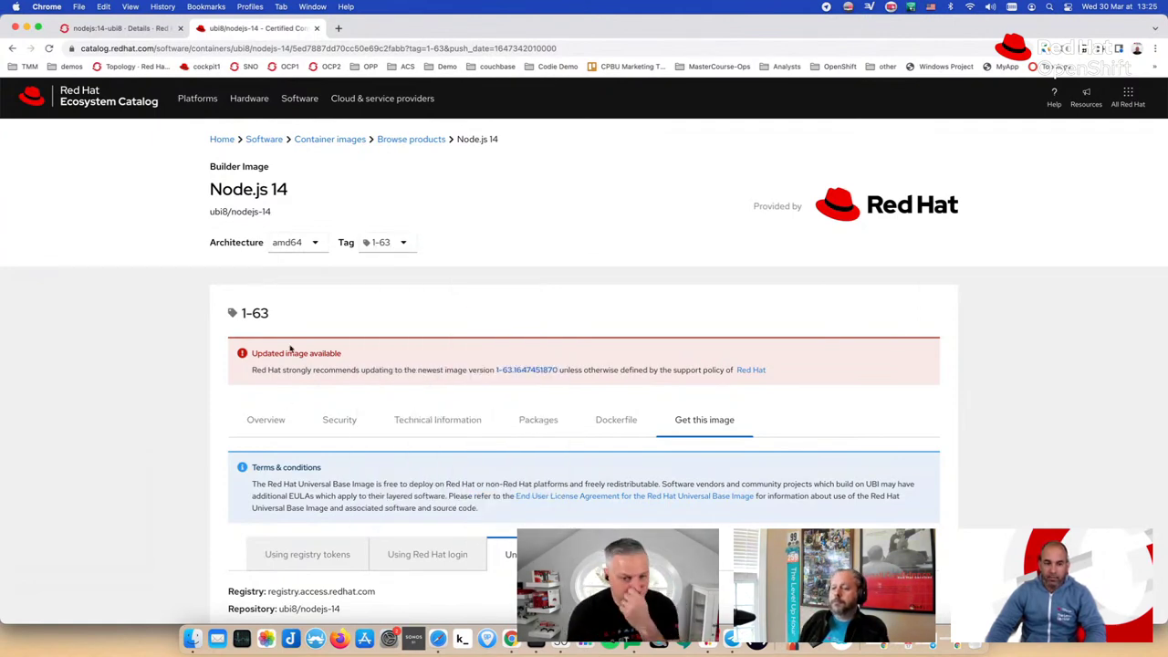
left_click_drag(249, 353, 365, 357)
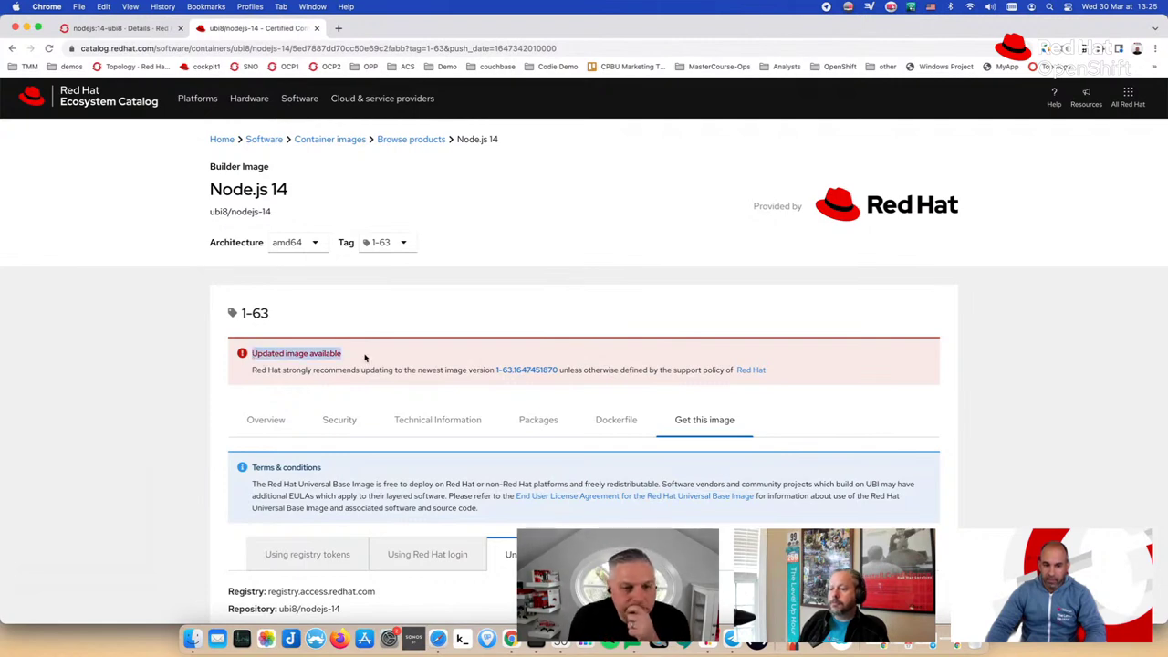
left_click(436, 372)
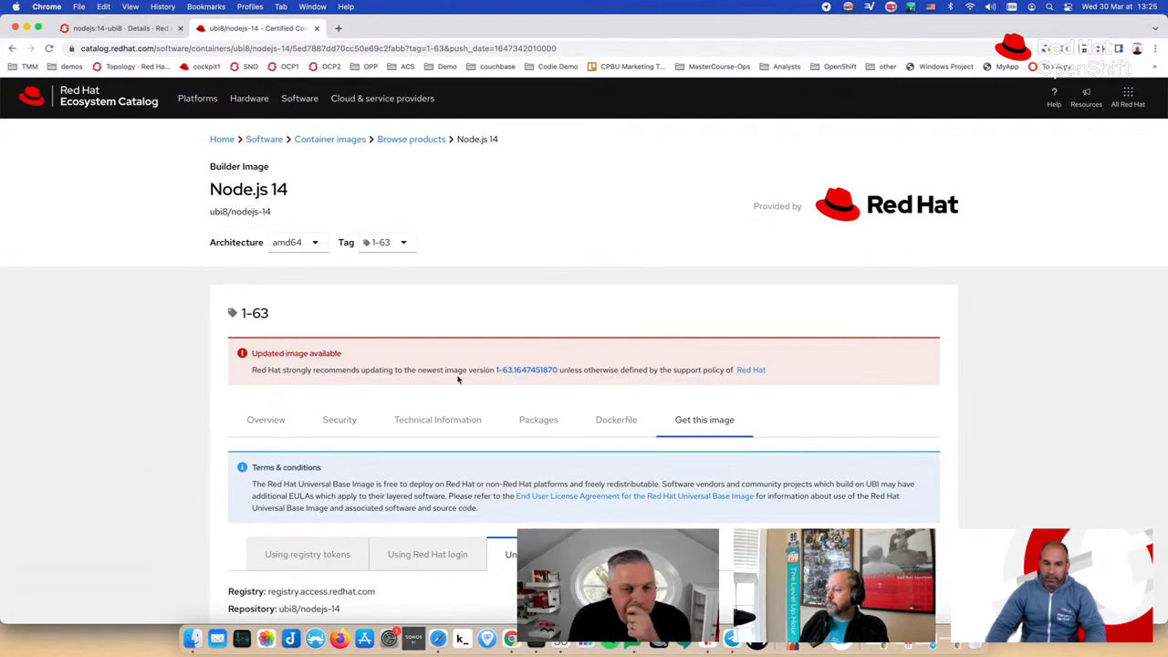
left_click(525, 370)
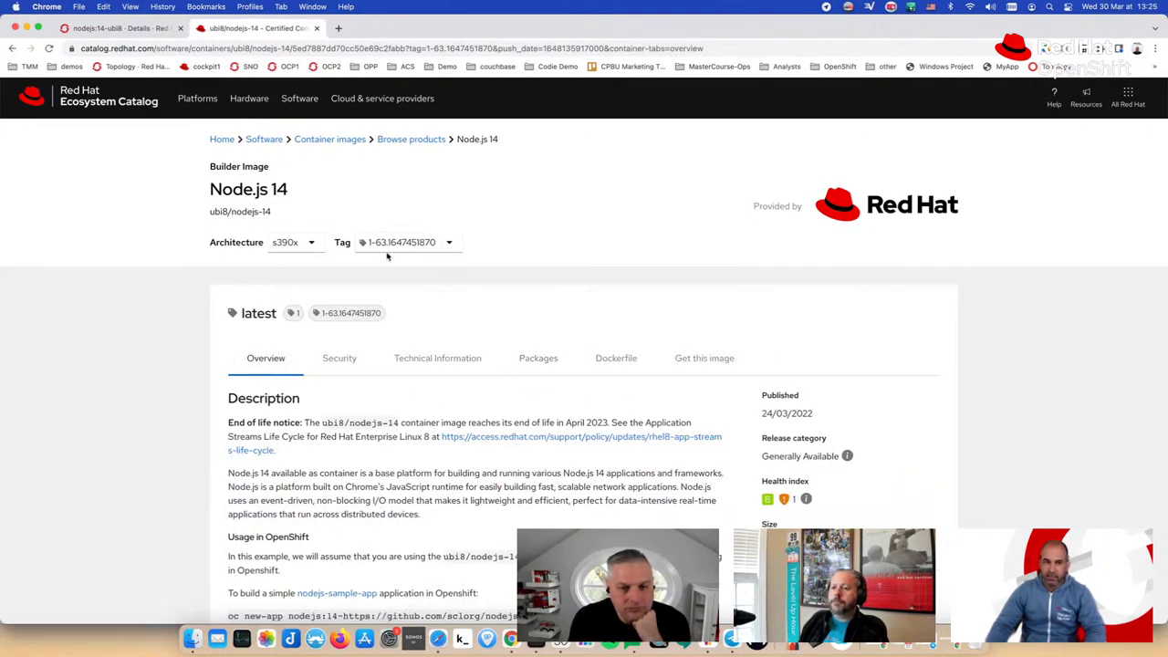
- Return to the OpenShift topology, switch to the sandbox project and check the nodejs-ex resources and builds
left_click(117, 29)
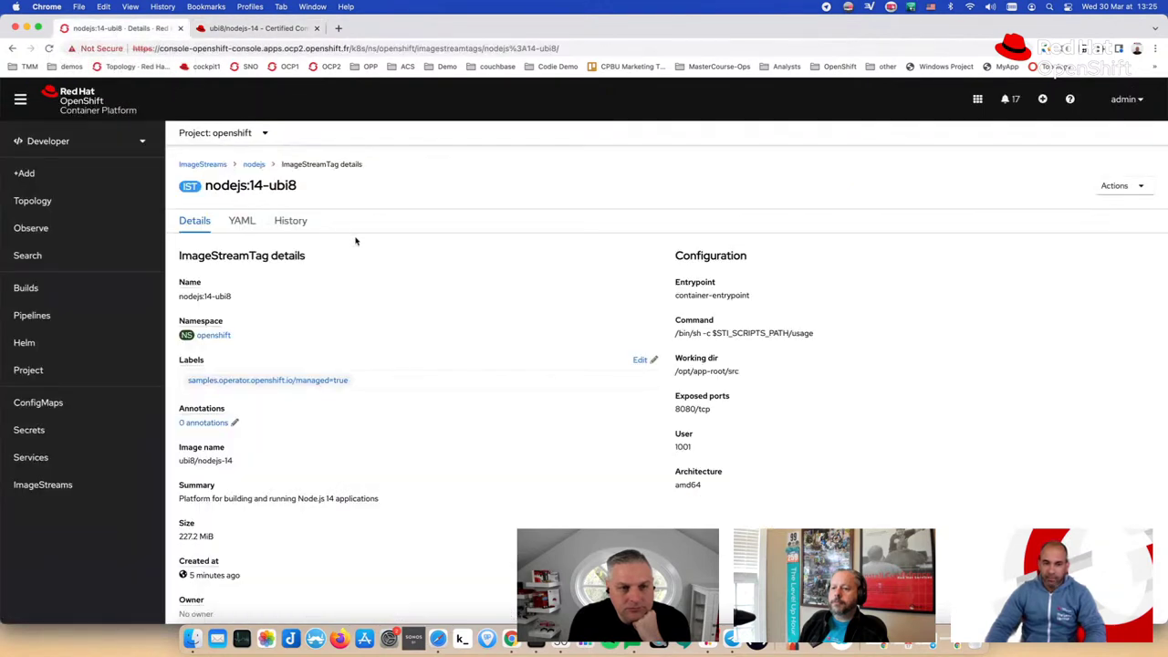
left_click(57, 202)
left_click(236, 137)
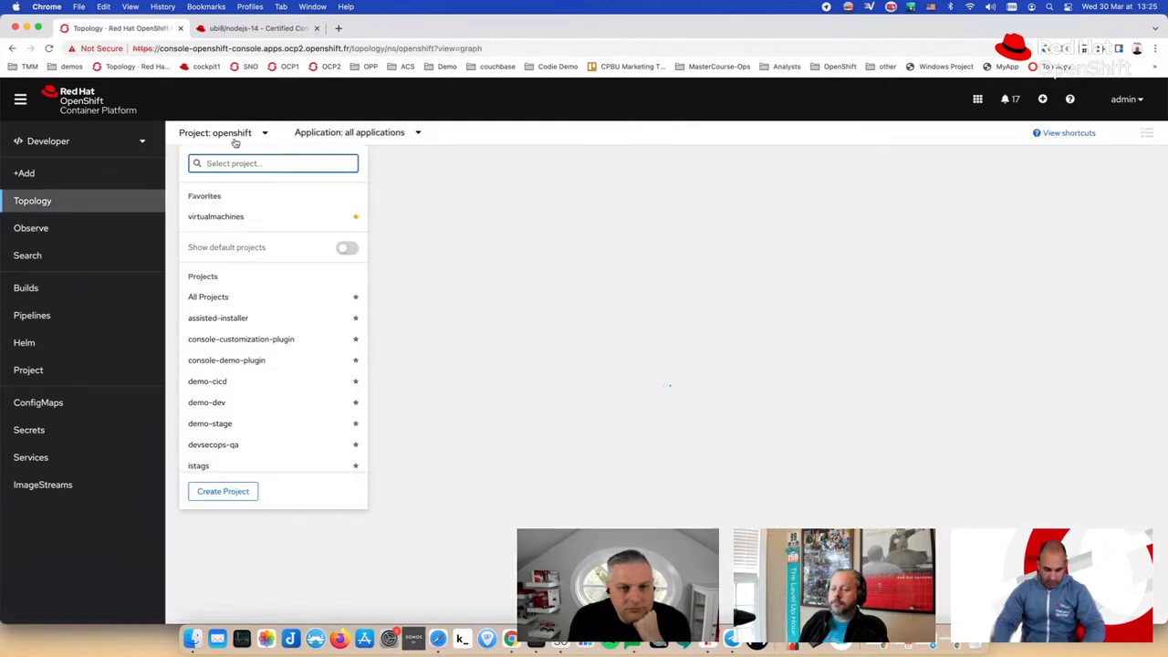
type("san")
left_click(205, 331)
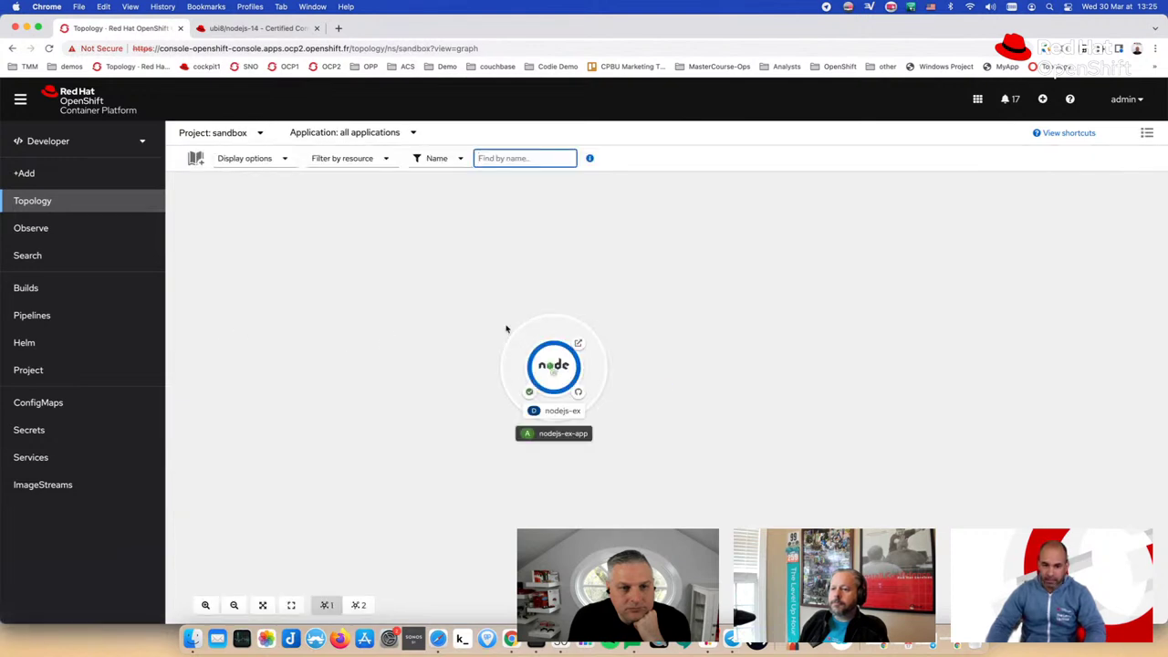
left_click(561, 348)
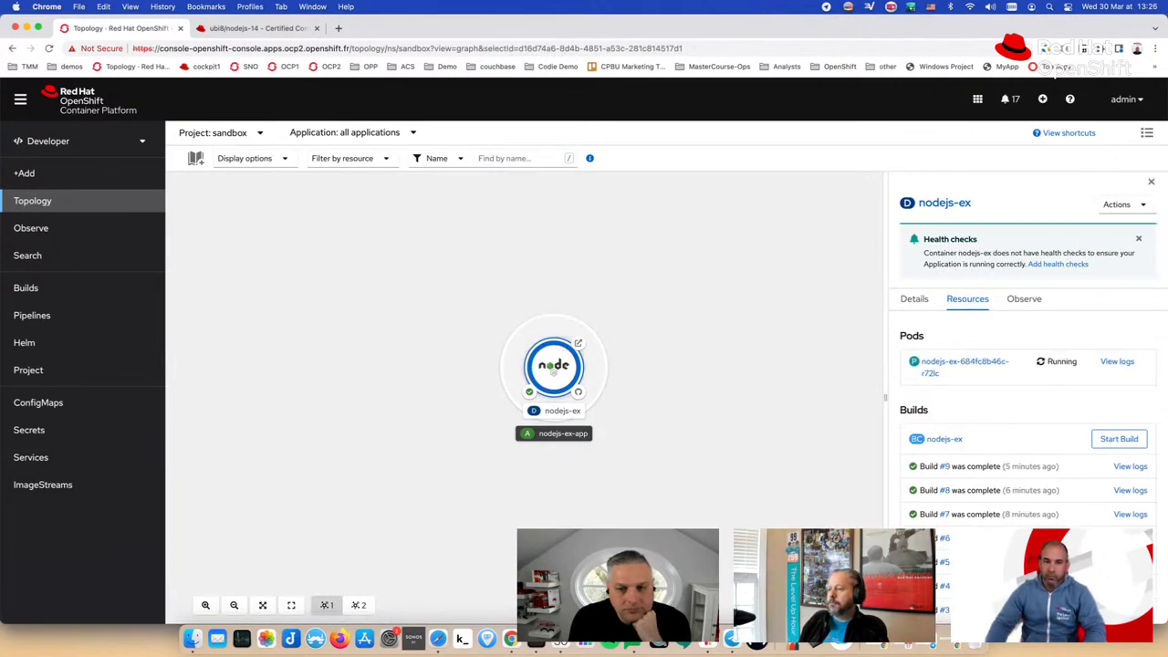
left_click(552, 369)
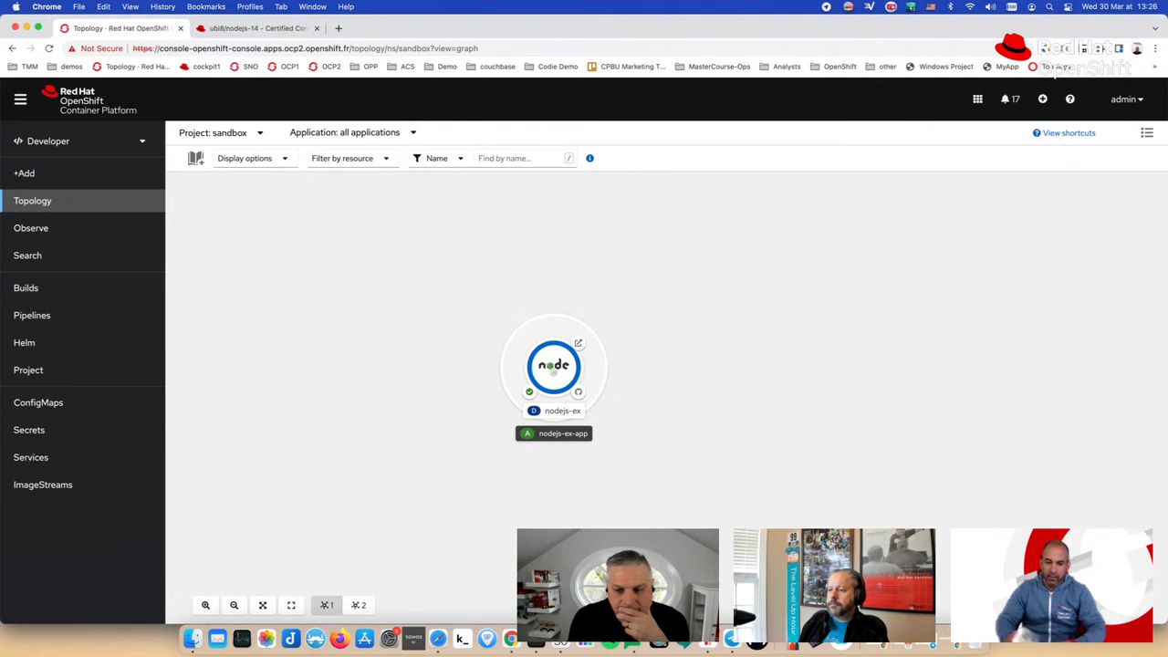
- Switch to Terminal and run oc tag registry.access.redhat.com/ubi8/nodejs-14:1-63.1647451870 nodejs:14-ubi8 -n openshift
key("super+Tab")
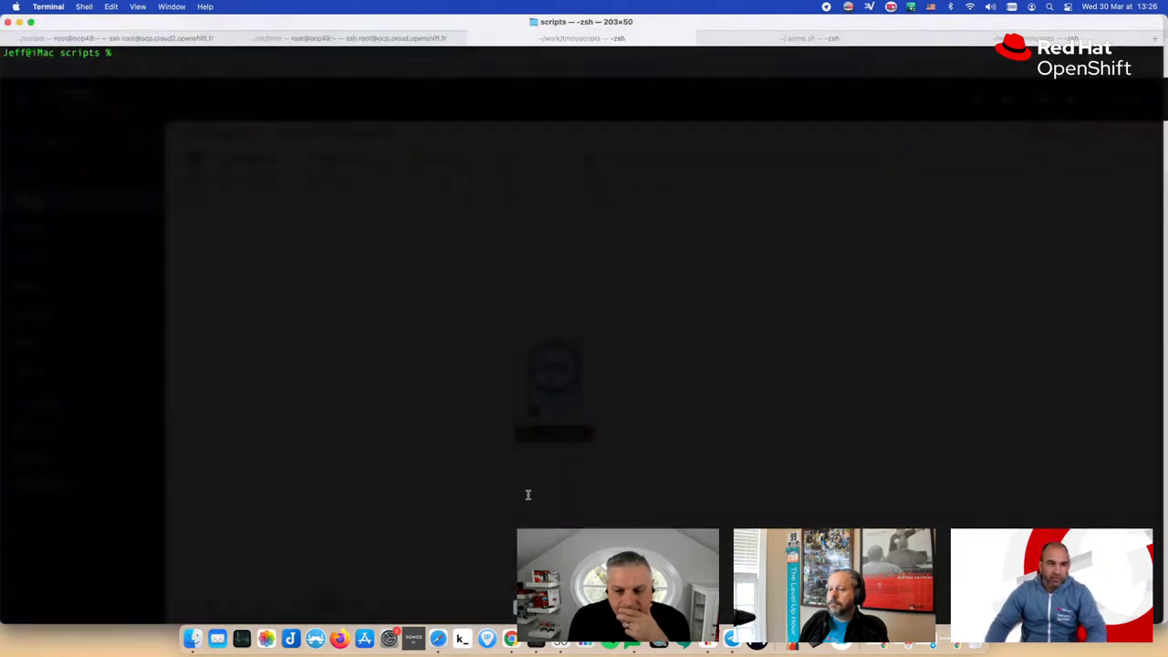
type("oc get builds")
key("Up")
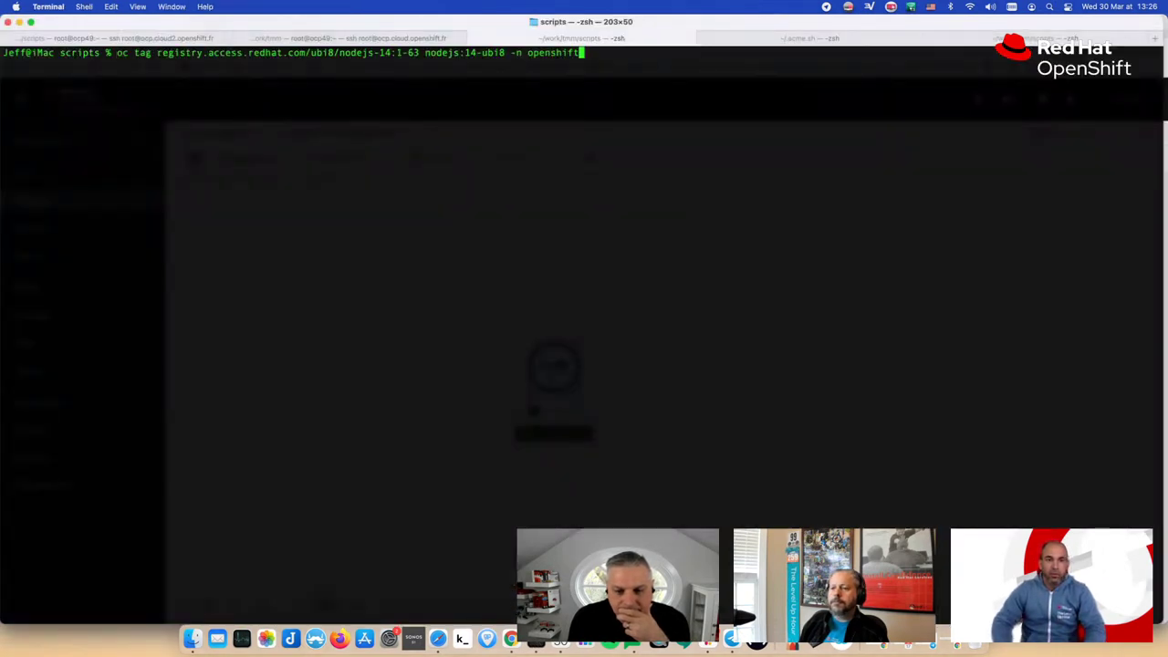
key("Down")
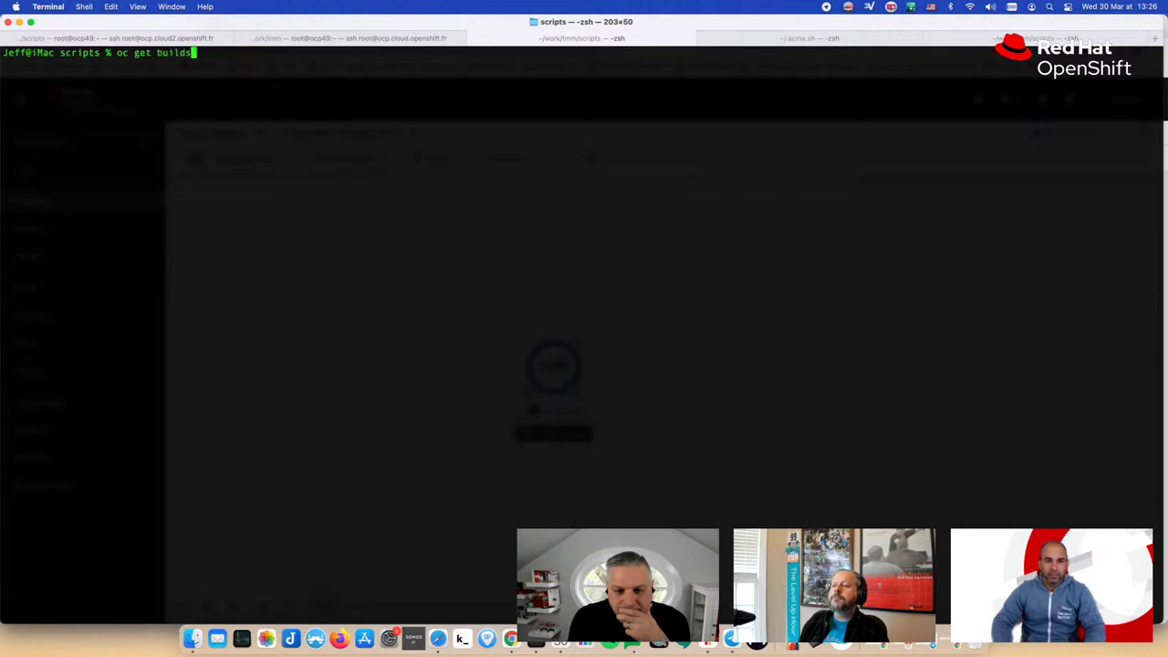
key("Up")
key("Left")
key("Left")
key("Left")
key("Left")
key("Left")
key("Left")
key("Left")
key("Left")
key("Left")
key("Left")
key("Left")
key("Left")
key("Left")
key("Left")
key("Left")
key("Left")
key("Left")
key("Left")
key("Left")
key("Left")
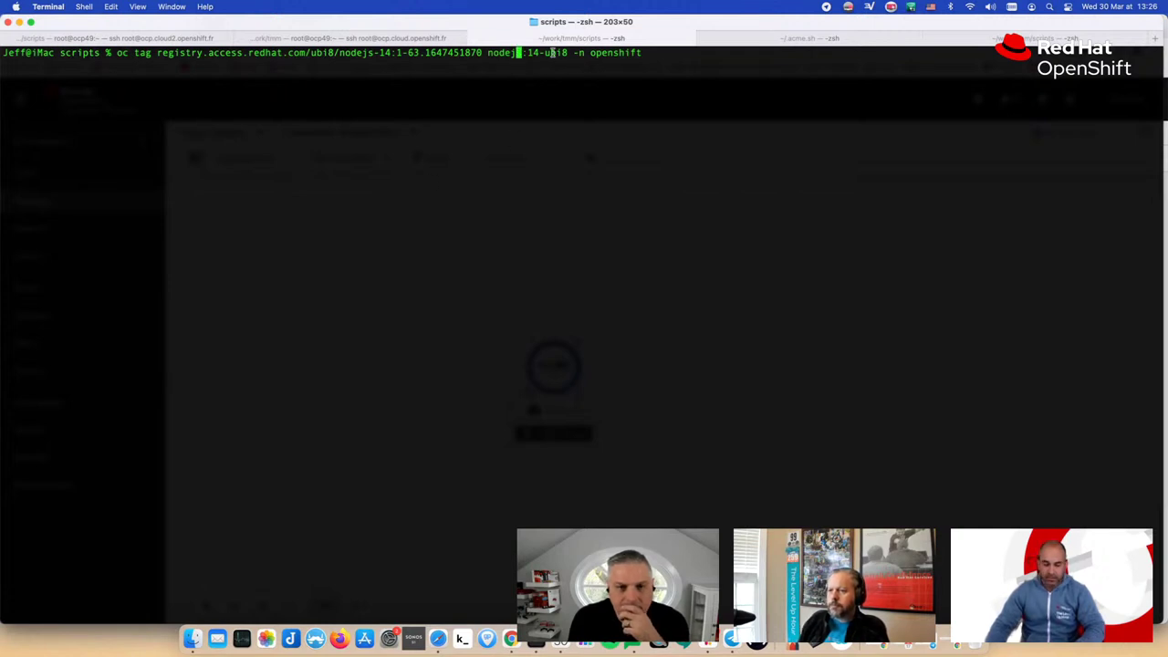
key("Left")
key("Left")
key("Left")
key("Left")
key("Left")
key("Left")
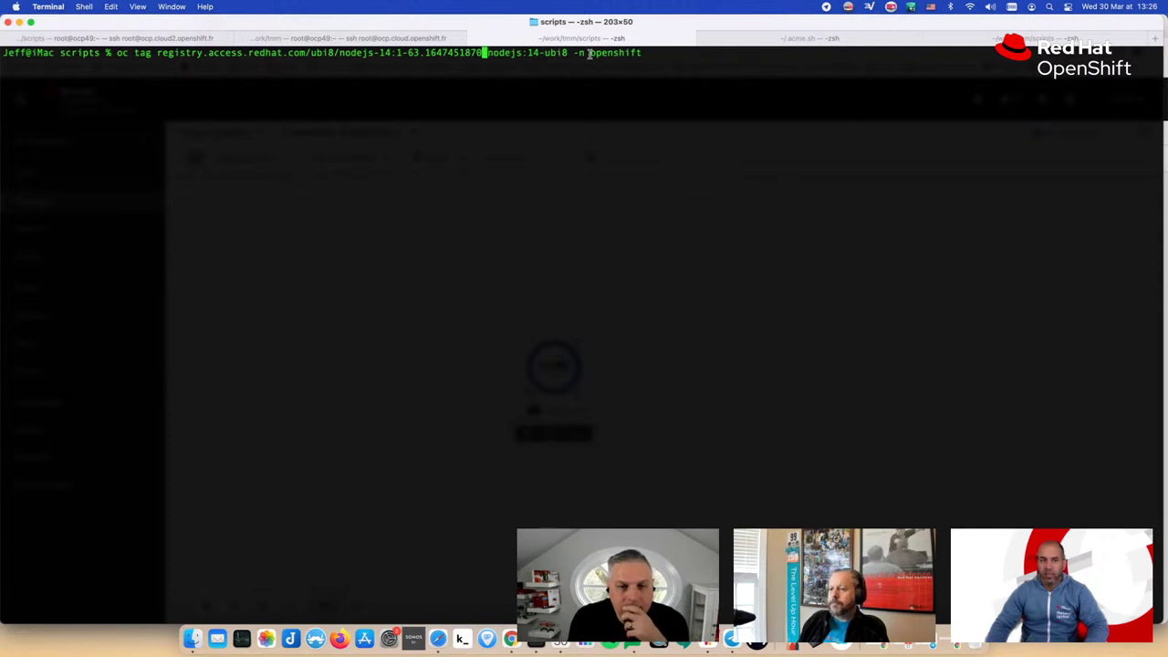
key("Return")
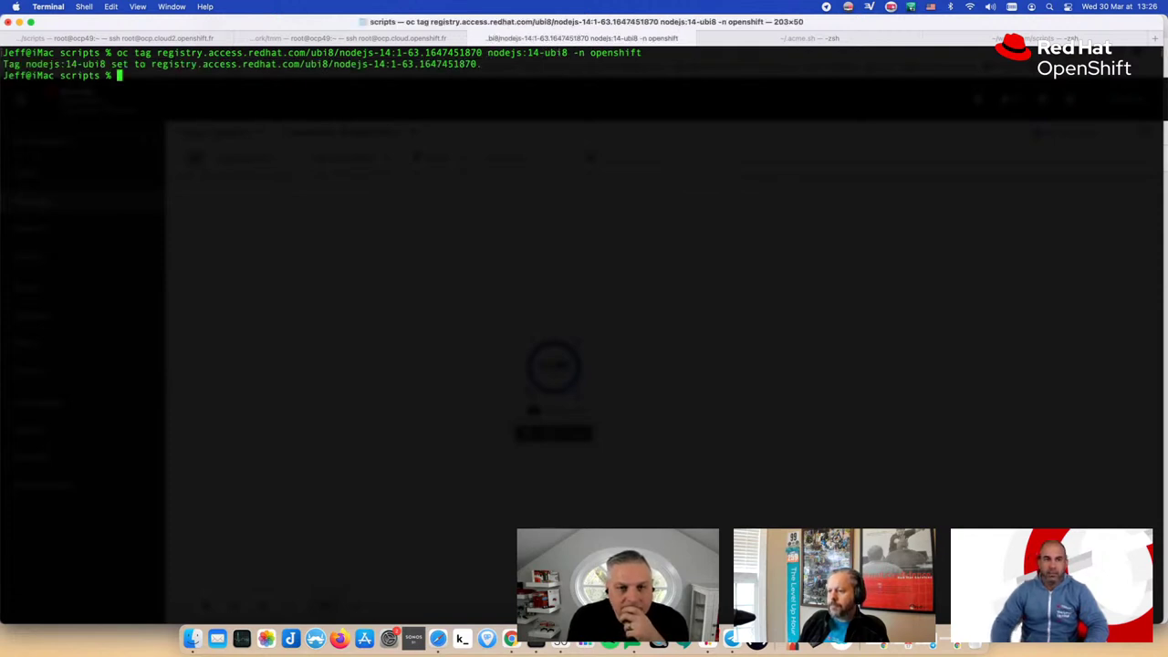
- Switch back to Chrome, check the nodejs-ex build status and pod logs, and return to the topology
left_click(511, 637)
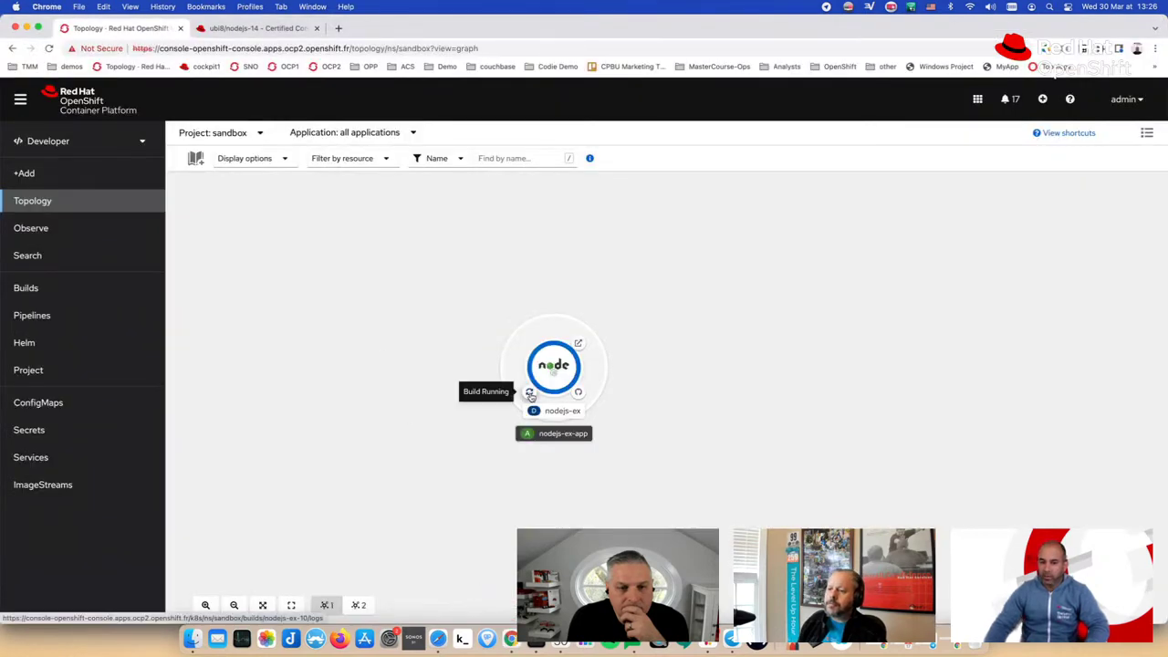
left_click(553, 376)
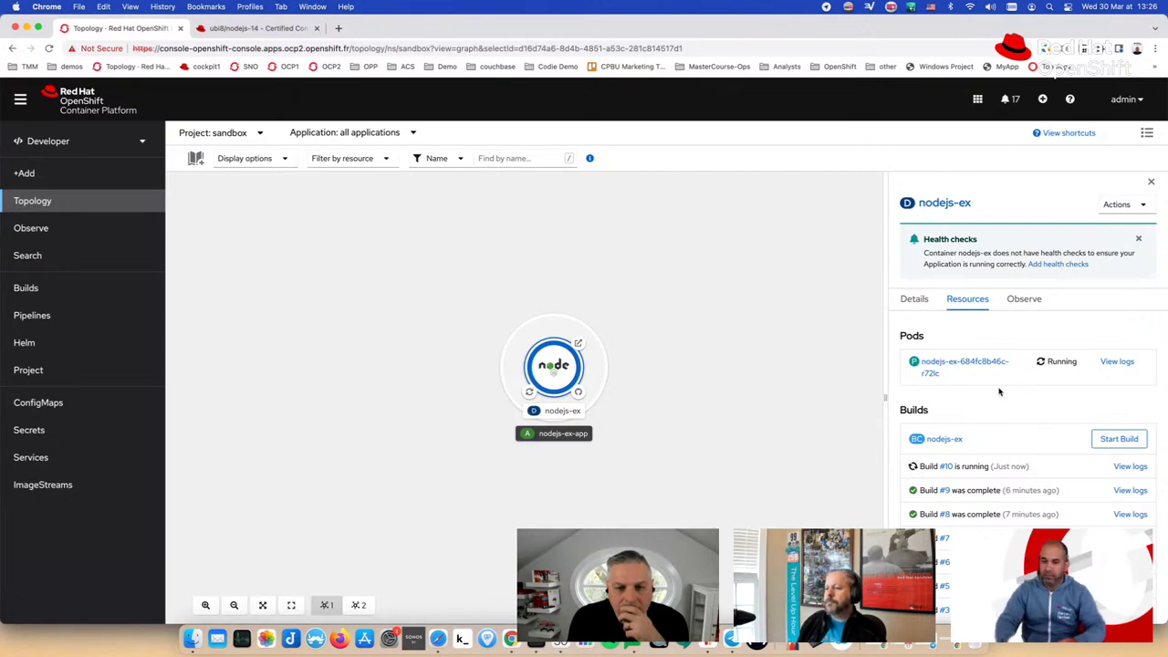
left_click(1116, 362)
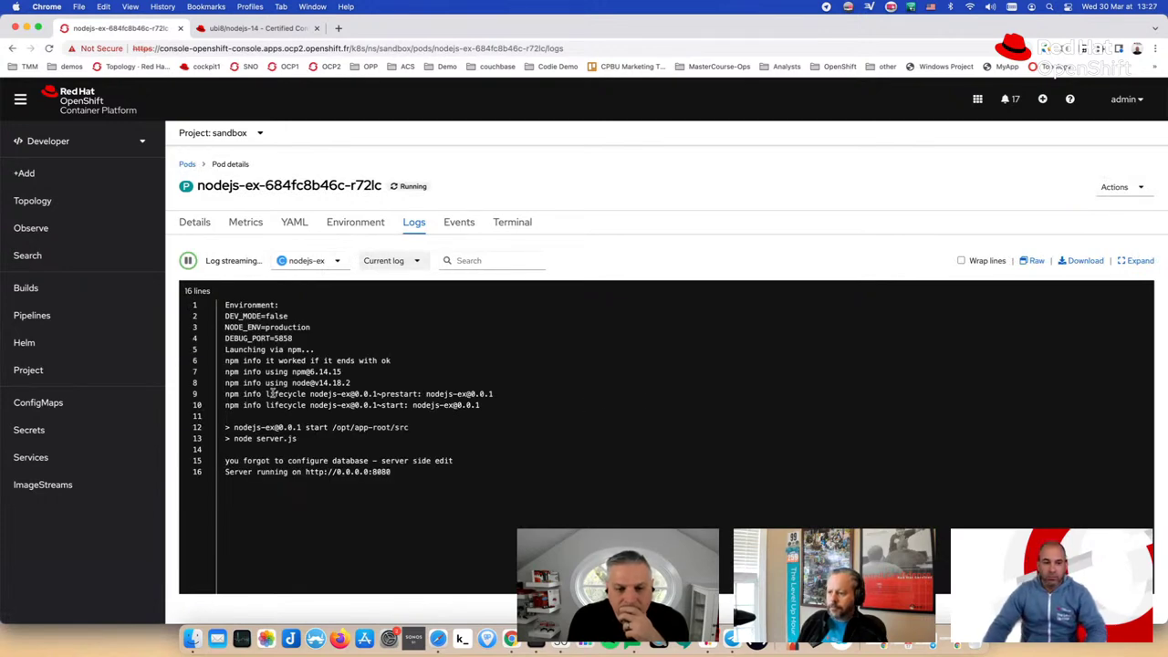
left_click(74, 200)
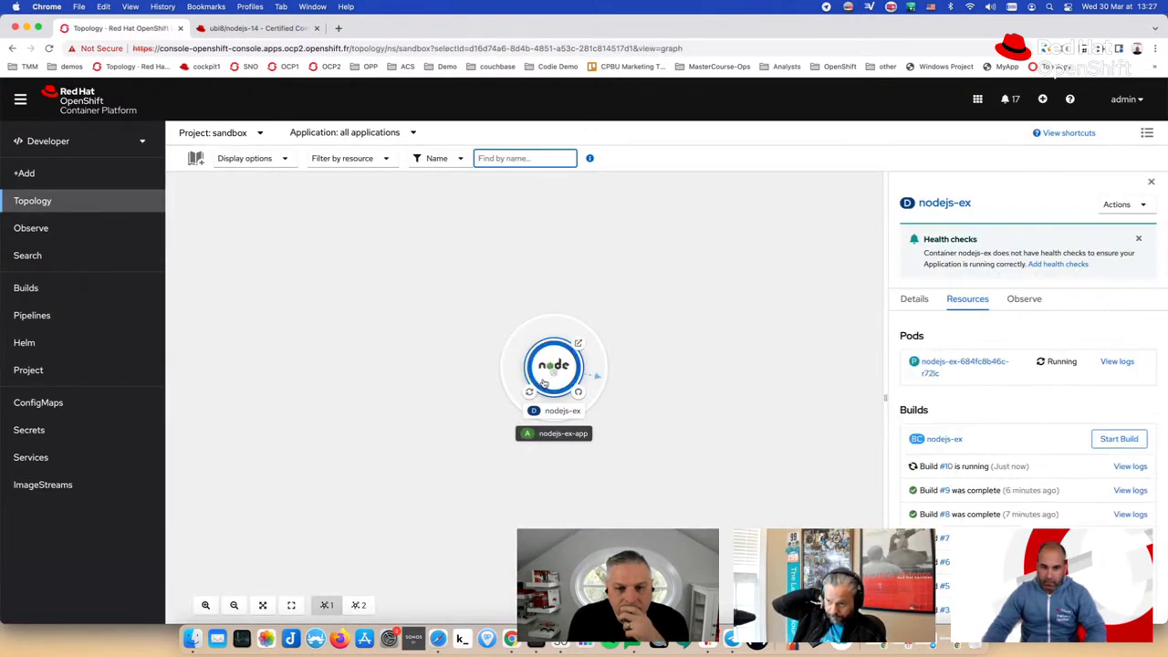
- View the running nodejs-ex build's logs and return to the topology with no workload selected
left_click(530, 395)
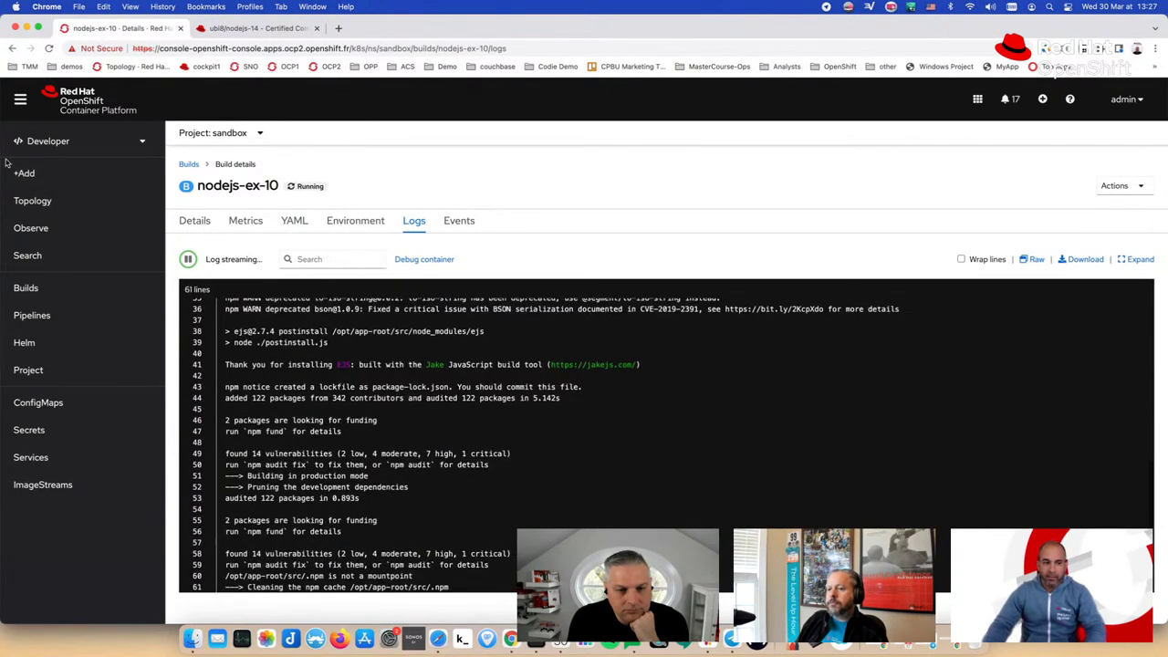
left_click(65, 203)
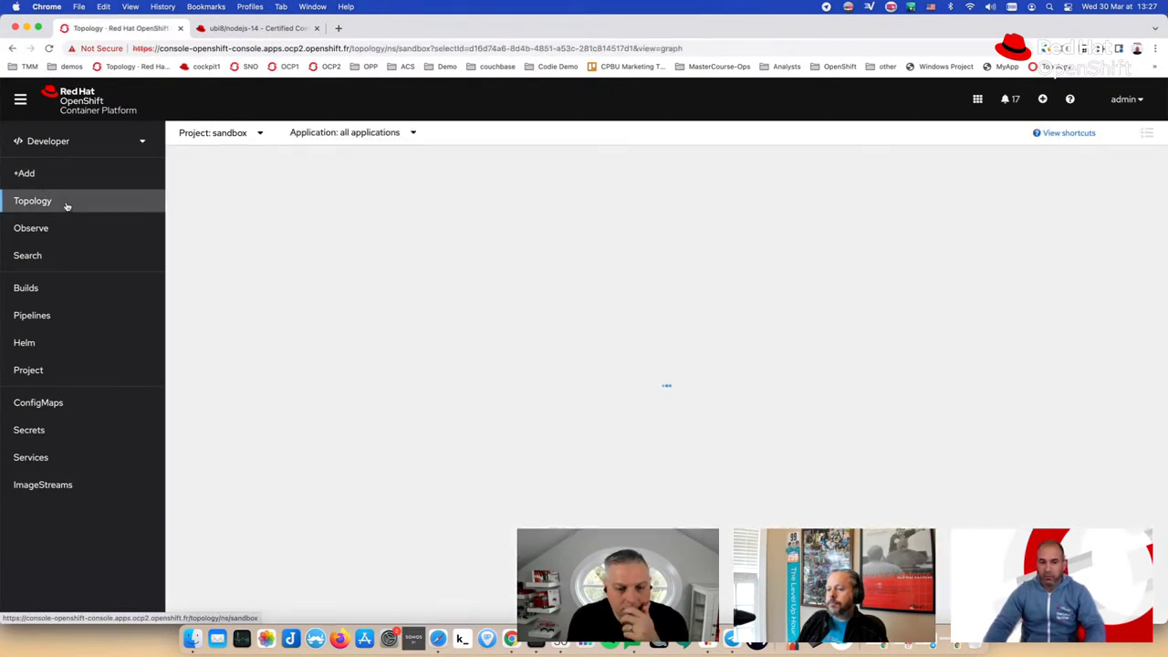
left_click(373, 306)
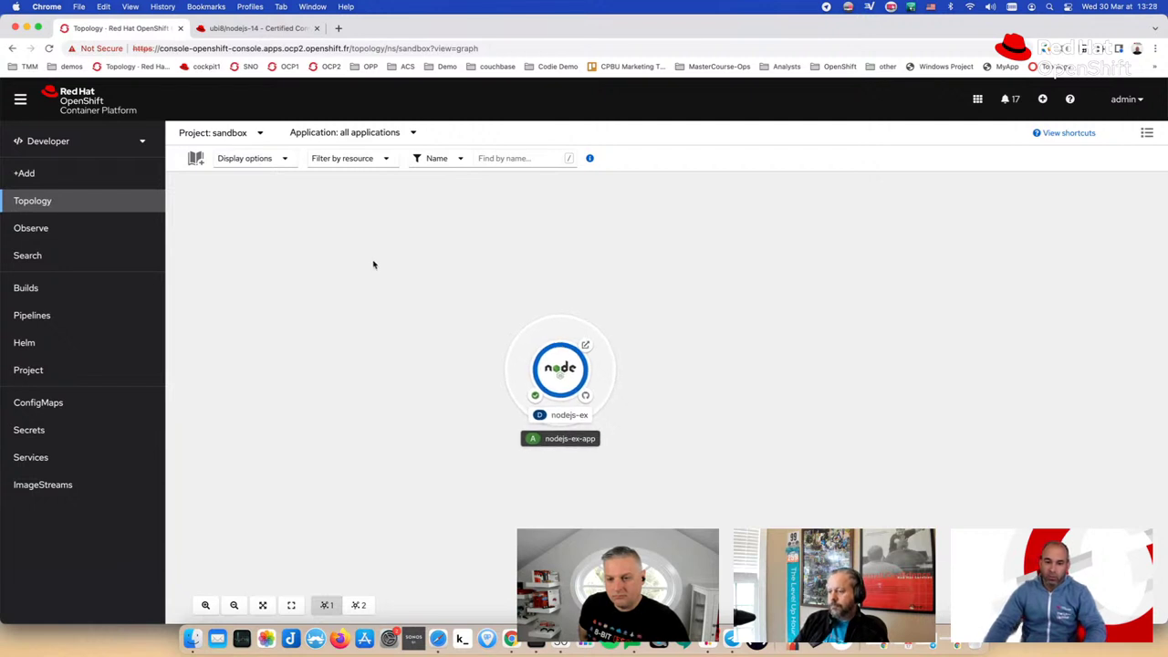
scroll(372, 267, "down", 1)
scroll(372, 266, "up", 2)
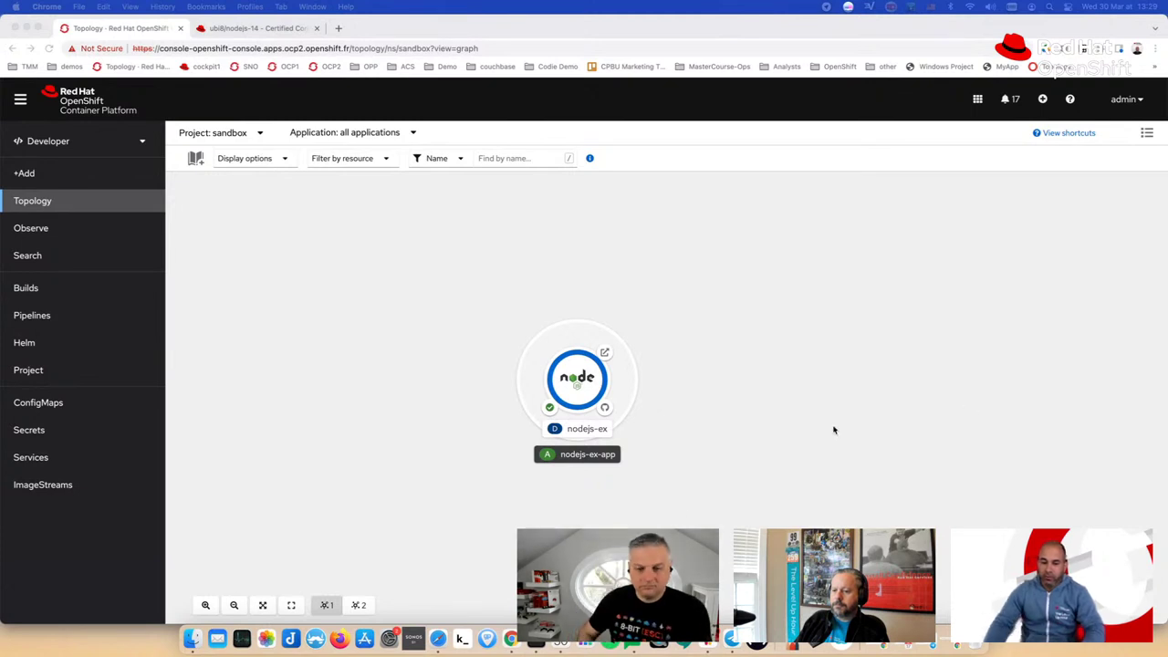
- Switch to Terminal, add --scheduled to the previous oc tag command without running it, and minimize the terminal window
key("super+Tab")
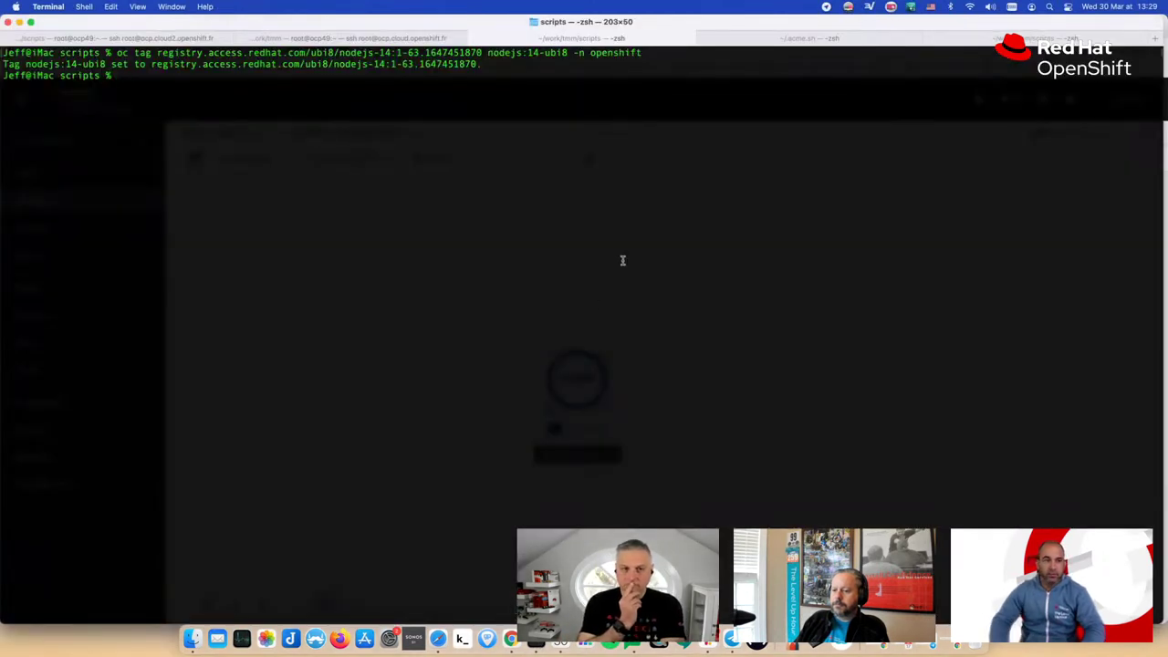
key("Up")
type("--schedul")
key("BackSpace")
key("BackSpace")
type("uled")
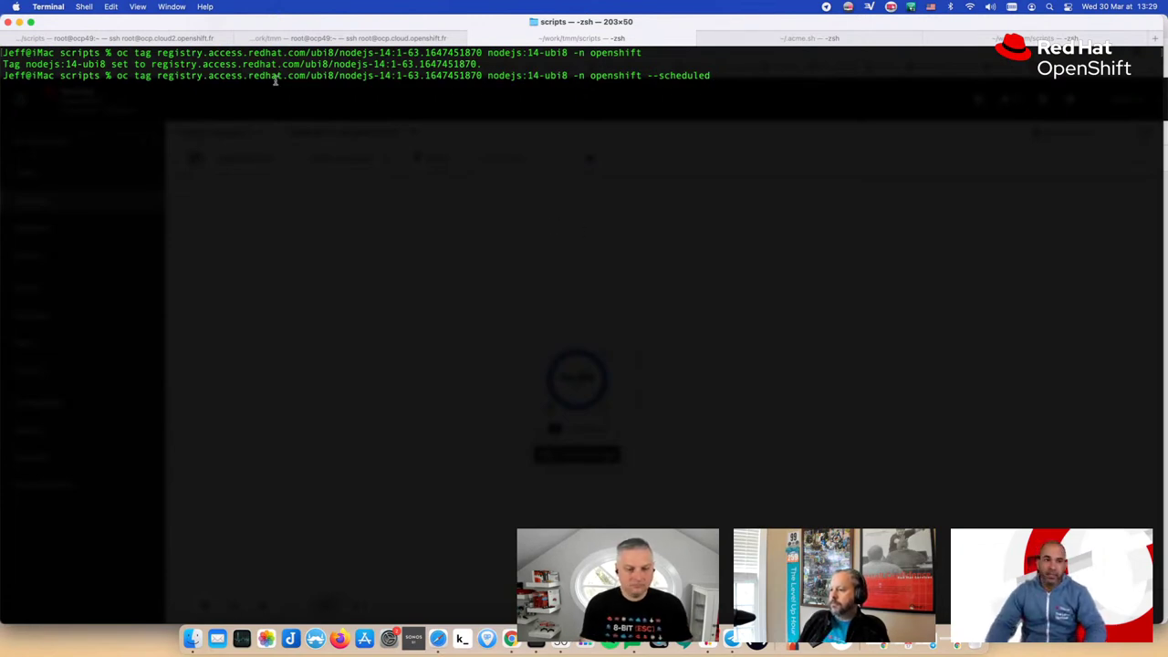
left_click(19, 21)
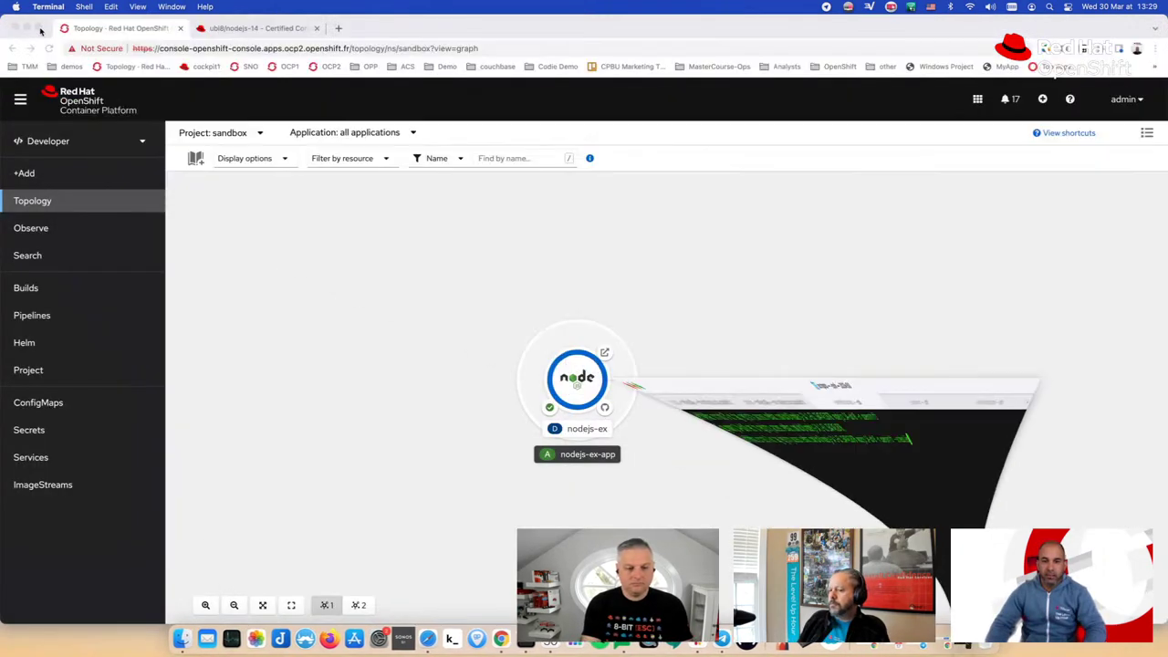